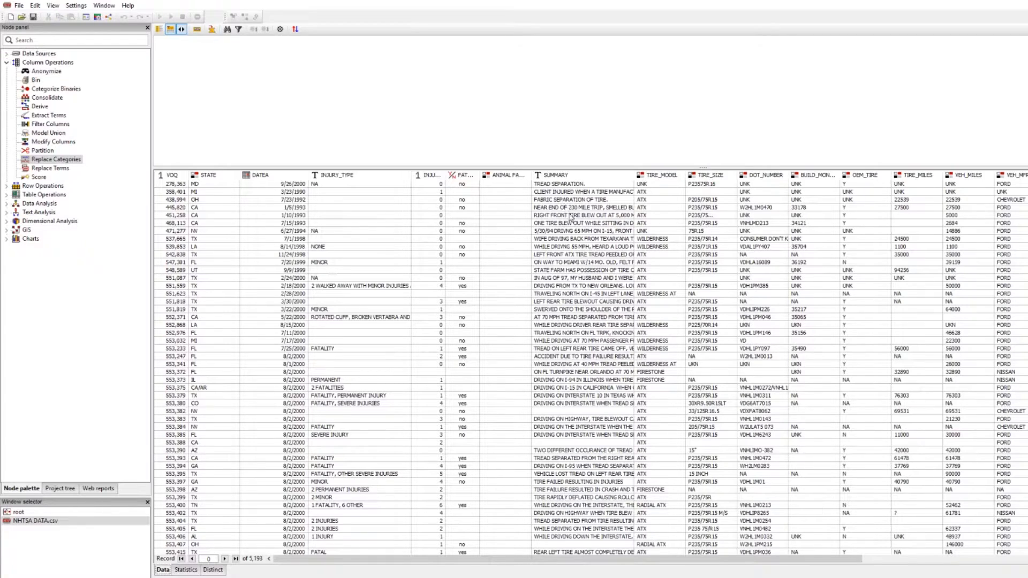
# Read the full complaint summary of the 7/1/1998 TX record, and list the distinct values of the OEM_TIRE column
pyautogui.click(573, 238)
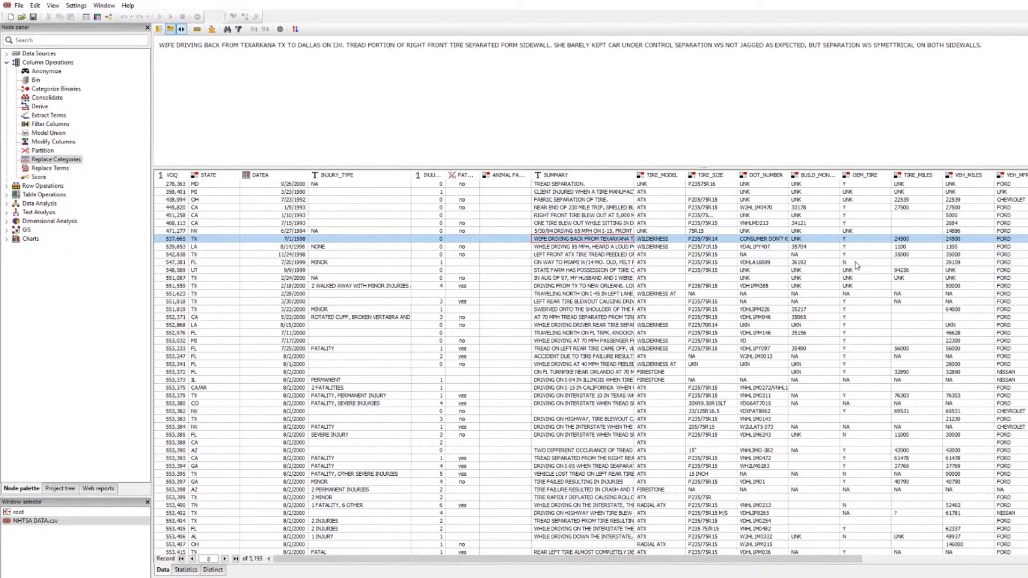
pyautogui.click(213, 570)
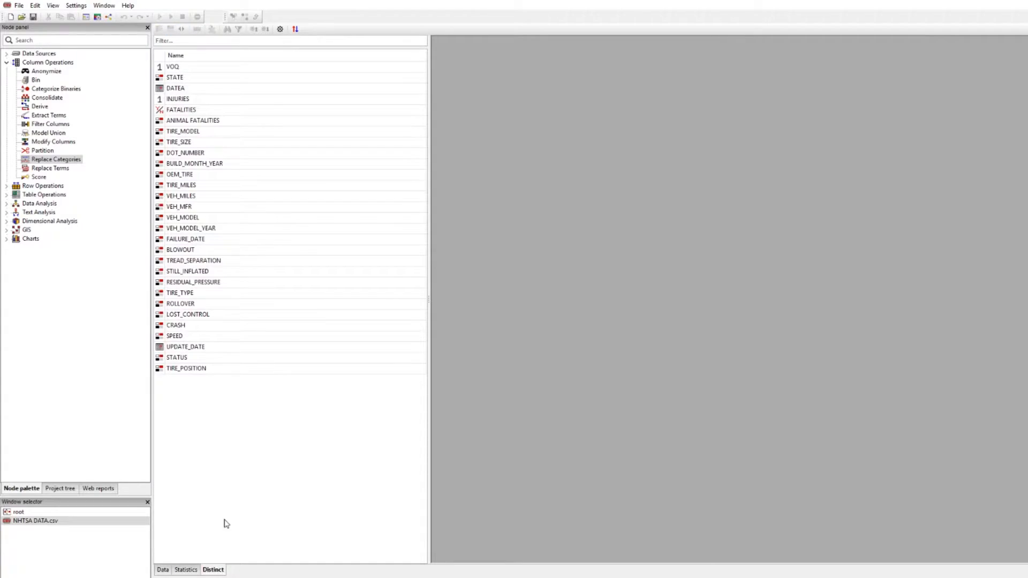
pyautogui.click(194, 177)
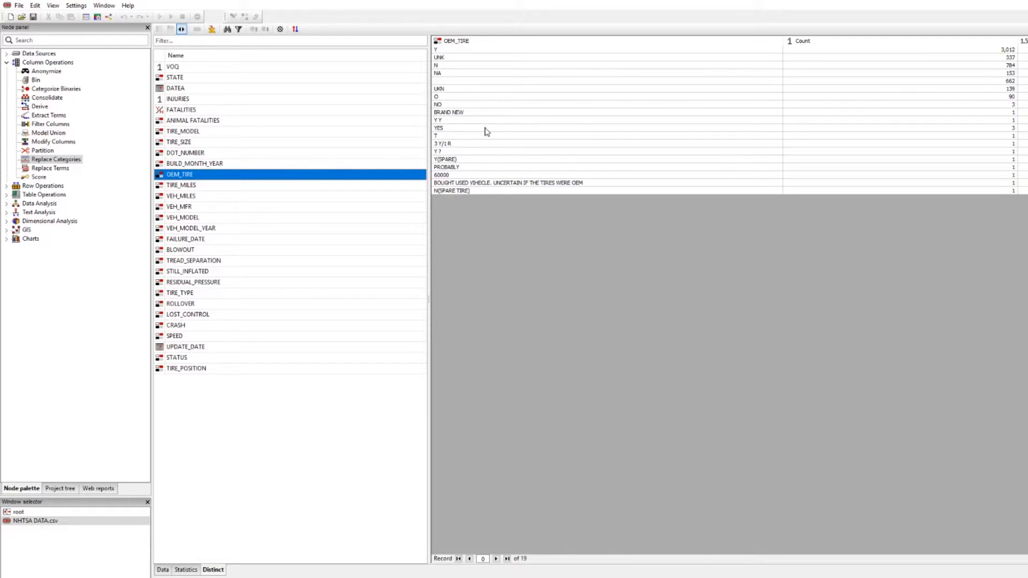
# Examine the distinct OEM_TIRE values for inconsistent spellings of yes, no and unknown, and close the data view
pyautogui.click(466, 128)
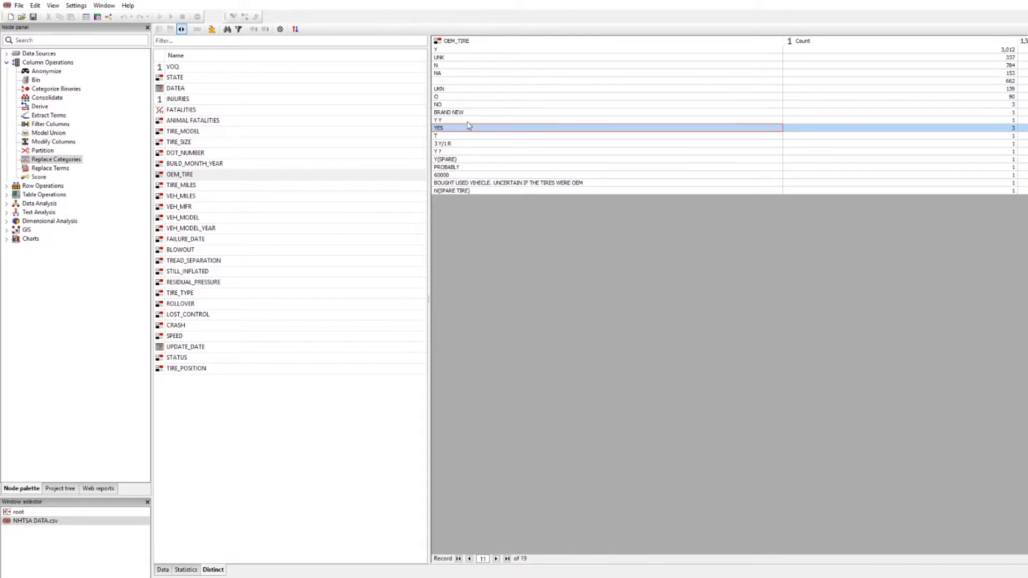
pyautogui.click(443, 50)
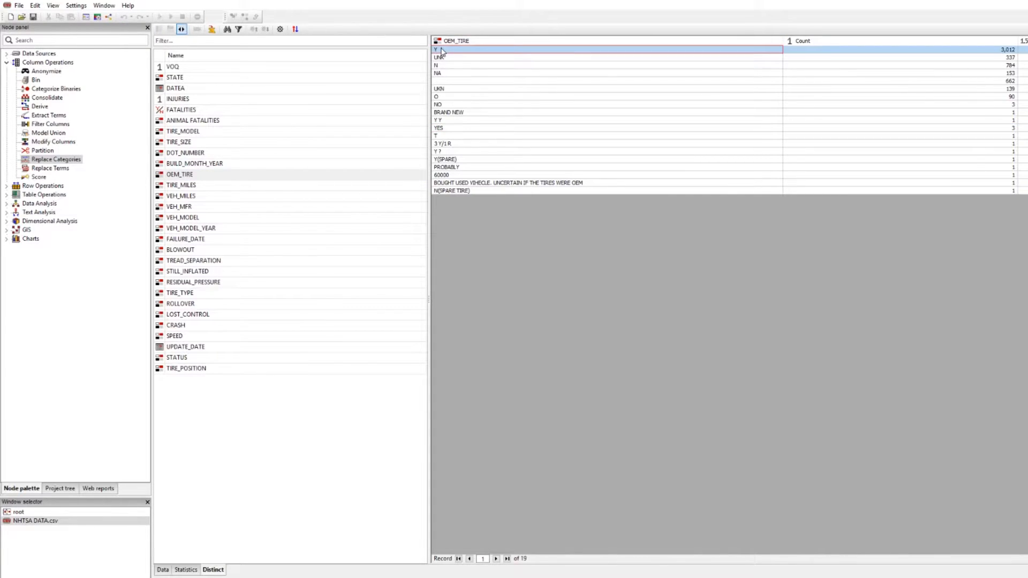
pyautogui.click(443, 105)
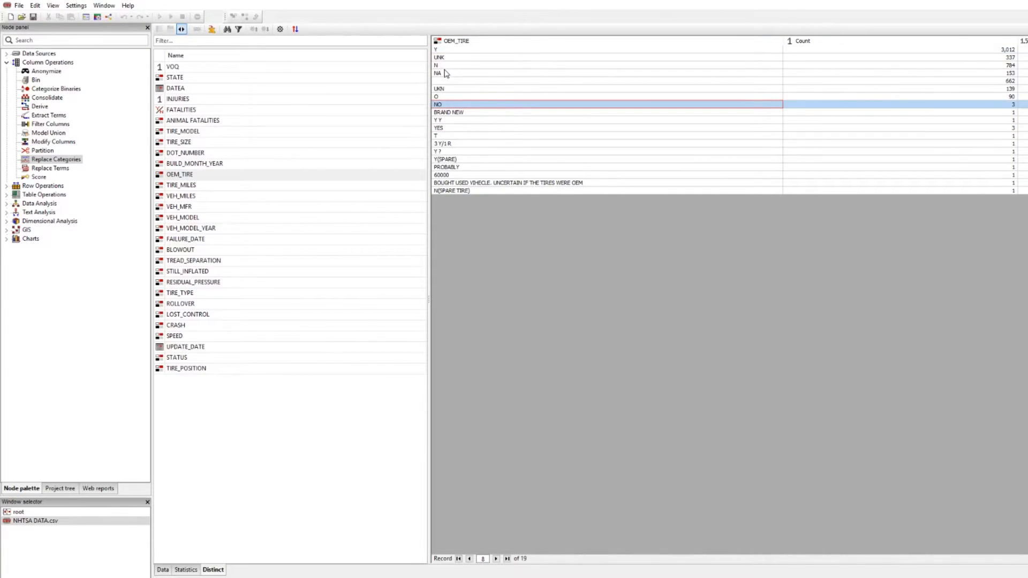
pyautogui.click(446, 65)
pyautogui.click(445, 57)
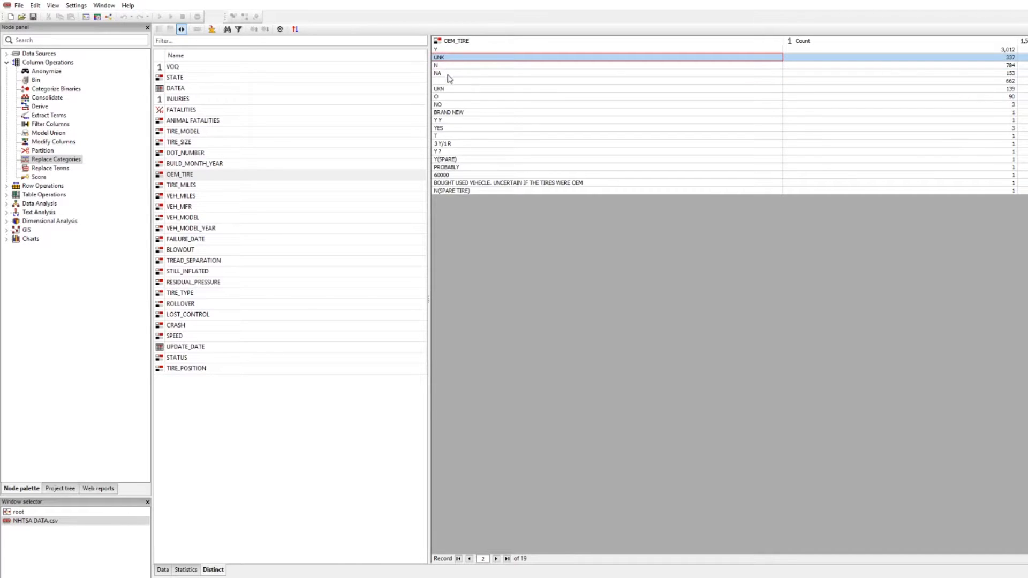
pyautogui.click(448, 75)
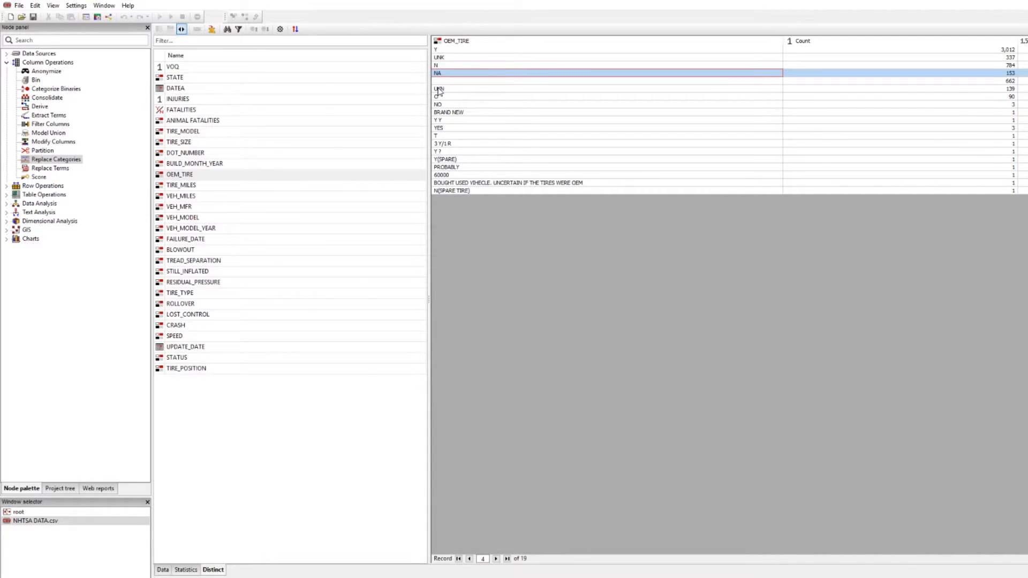
pyautogui.click(438, 89)
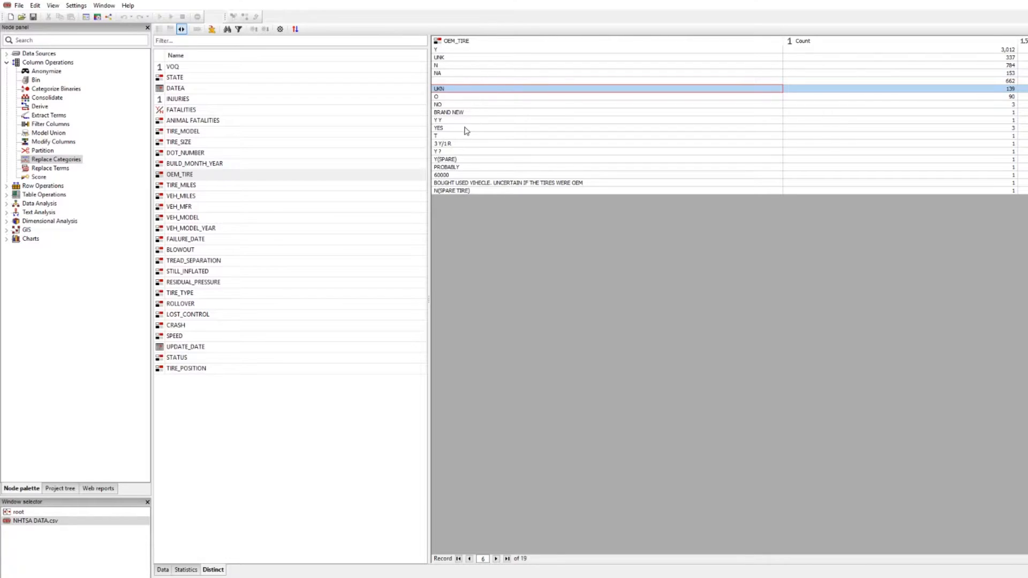
pyautogui.click(439, 153)
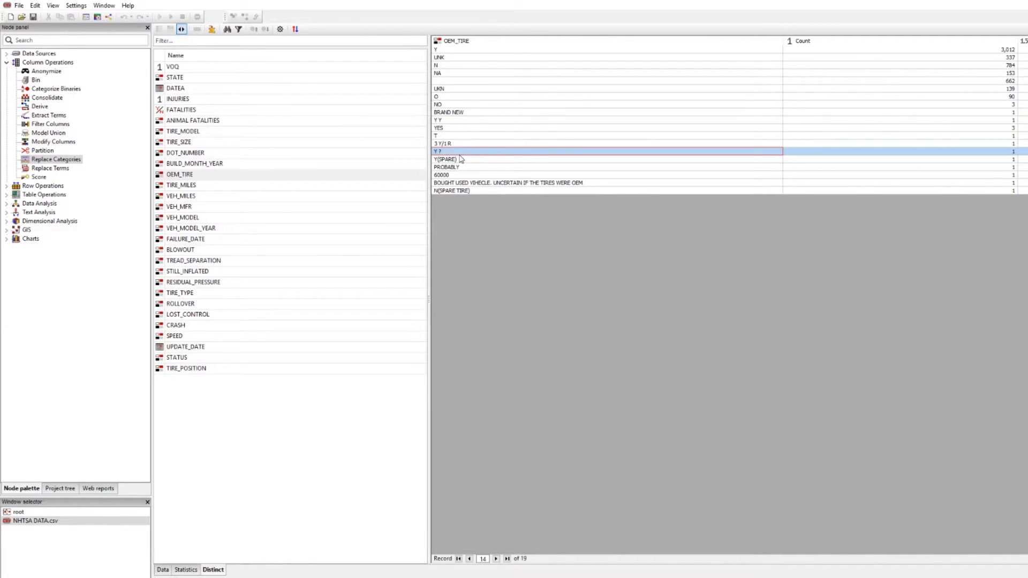
pyautogui.click(461, 159)
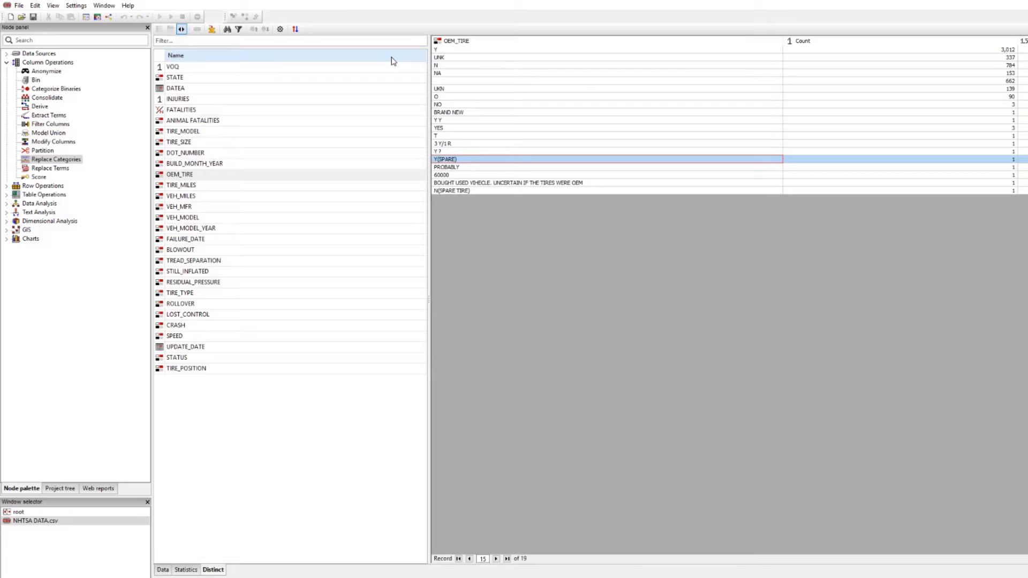
pyautogui.click(497, 185)
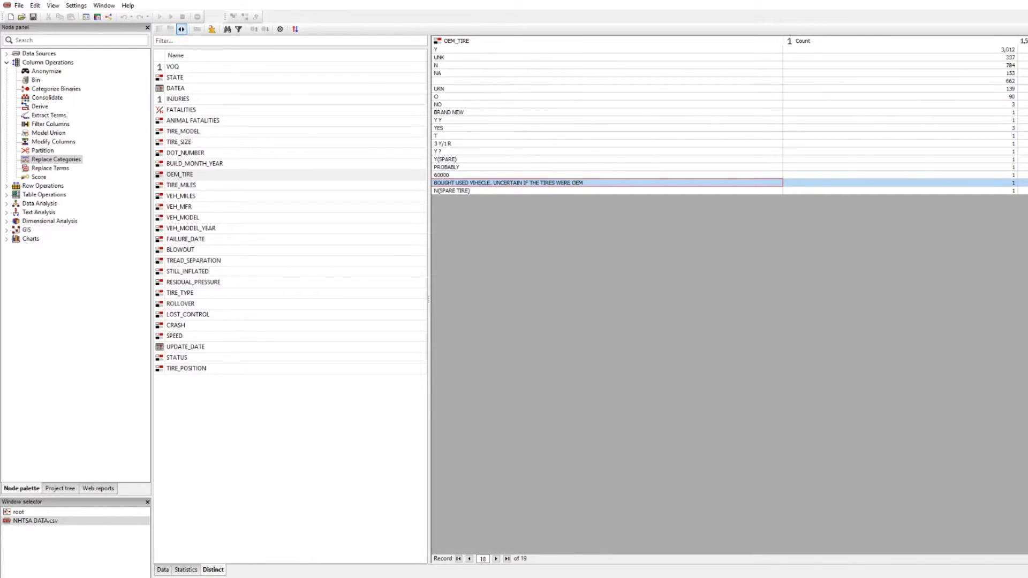
pyautogui.click(1024, 5)
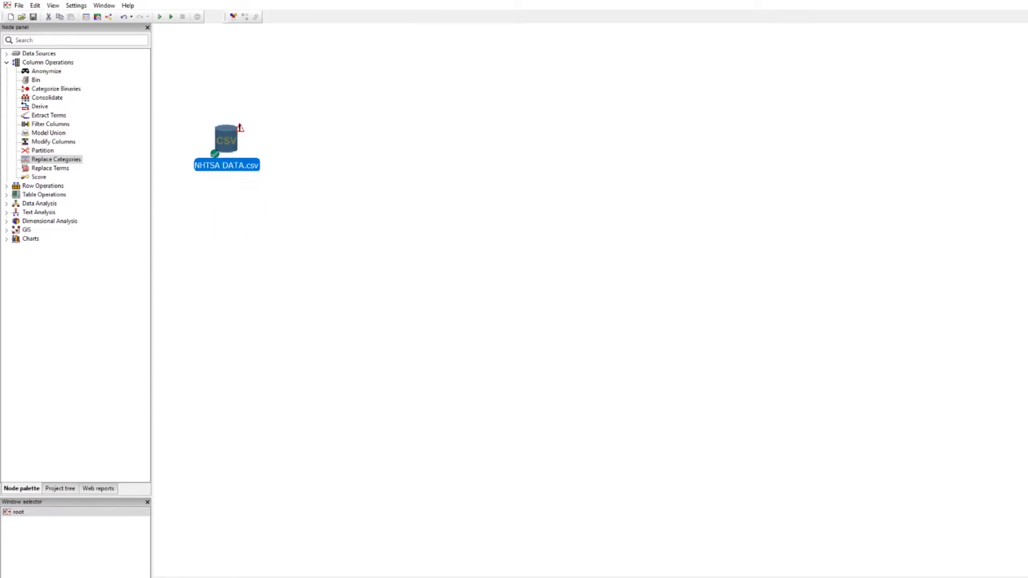
# Add a Replace Categories node to the workflow, connected to the NHTSA DATA.csv source
pyautogui.click(524, 223)
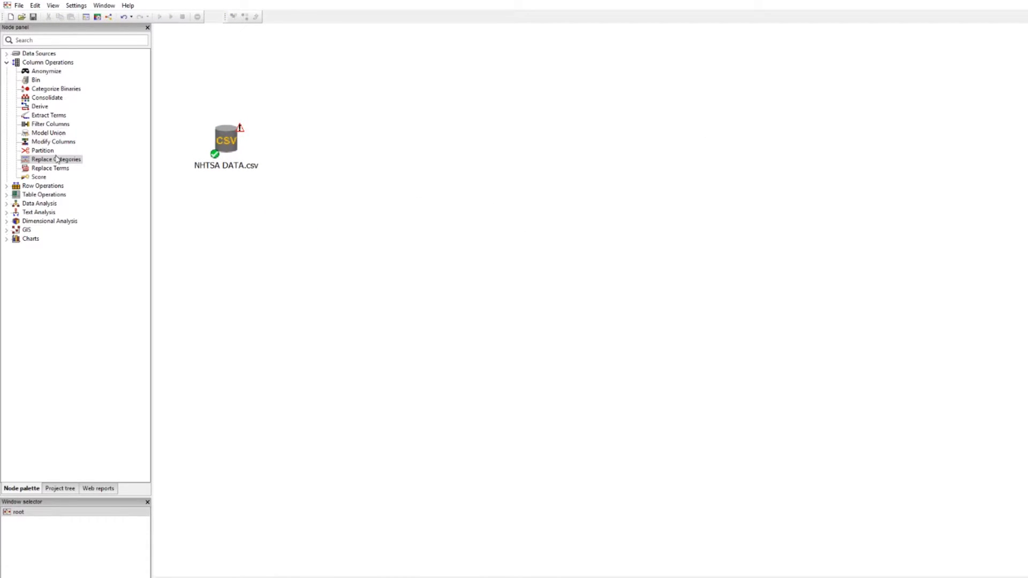
pyautogui.moveTo(49, 160); pyautogui.dragTo(320, 145)
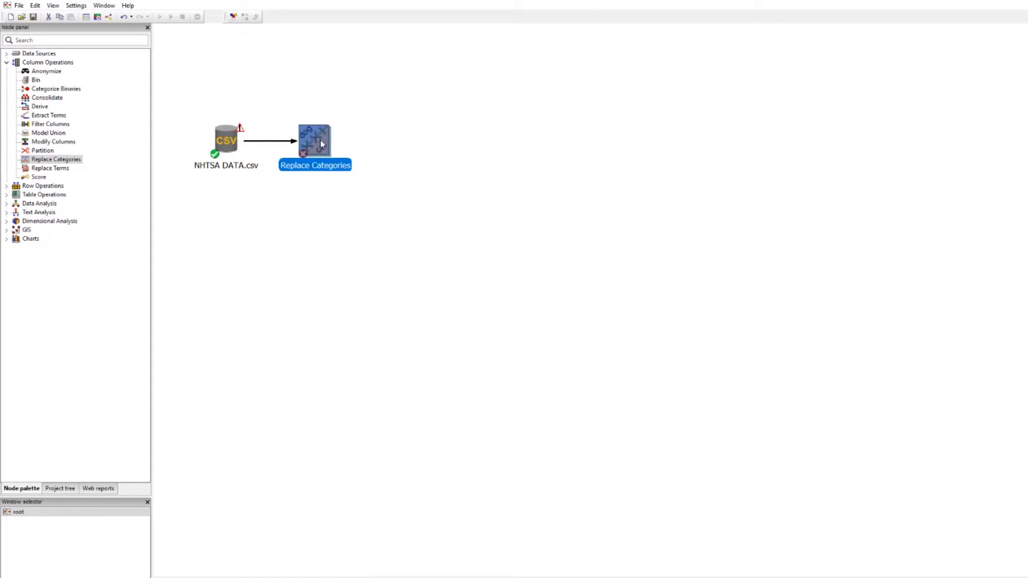
pyautogui.click(330, 215)
# In the Replace Categories node's properties, add OEM_TIRE as the column to process and enable dropping its source column
pyautogui.rightClick(316, 146)
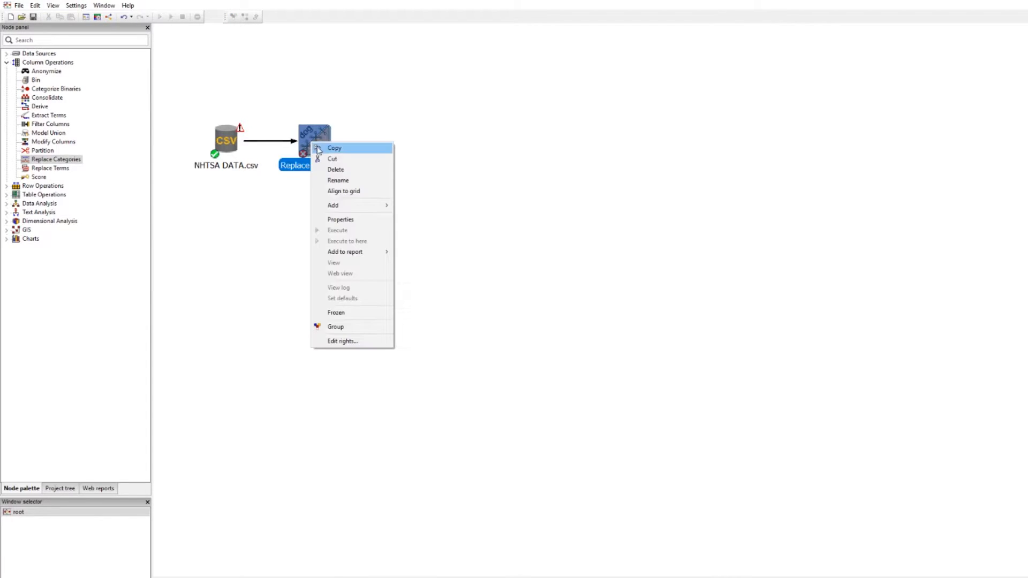
pyautogui.click(351, 220)
pyautogui.moveTo(496, 204); pyautogui.dragTo(449, 180)
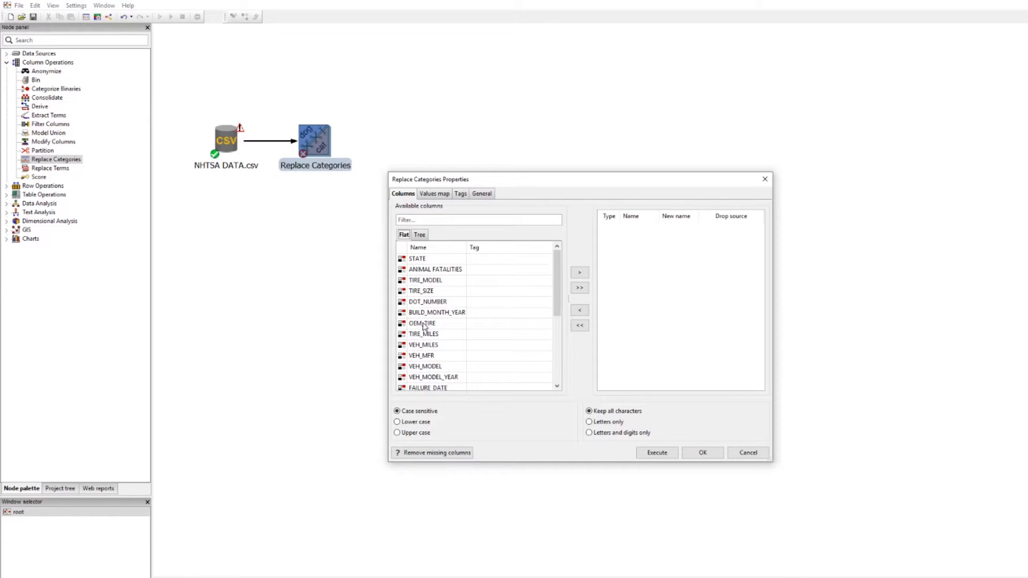
pyautogui.moveTo(417, 325); pyautogui.dragTo(648, 274)
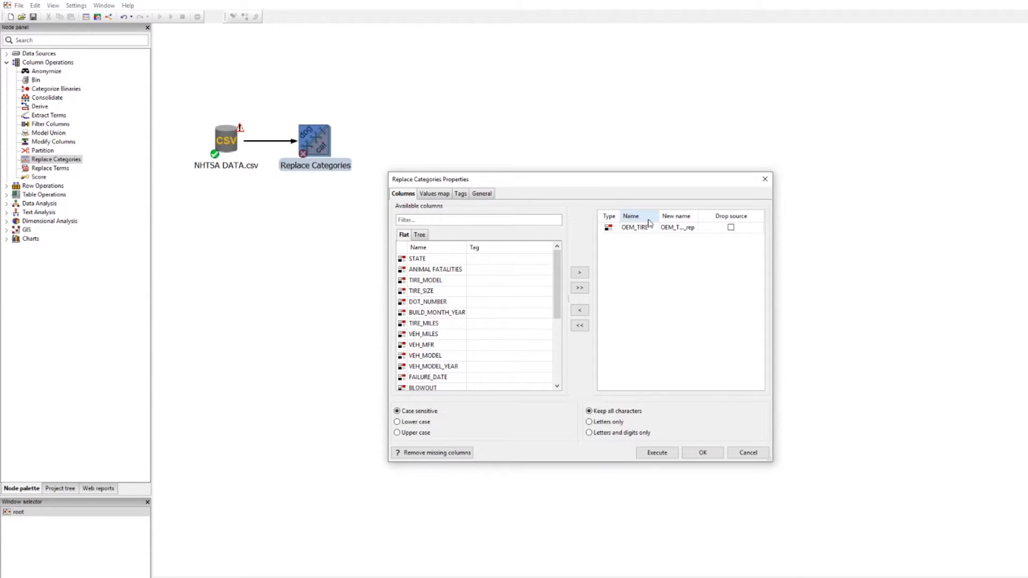
pyautogui.moveTo(700, 214); pyautogui.dragTo(718, 214)
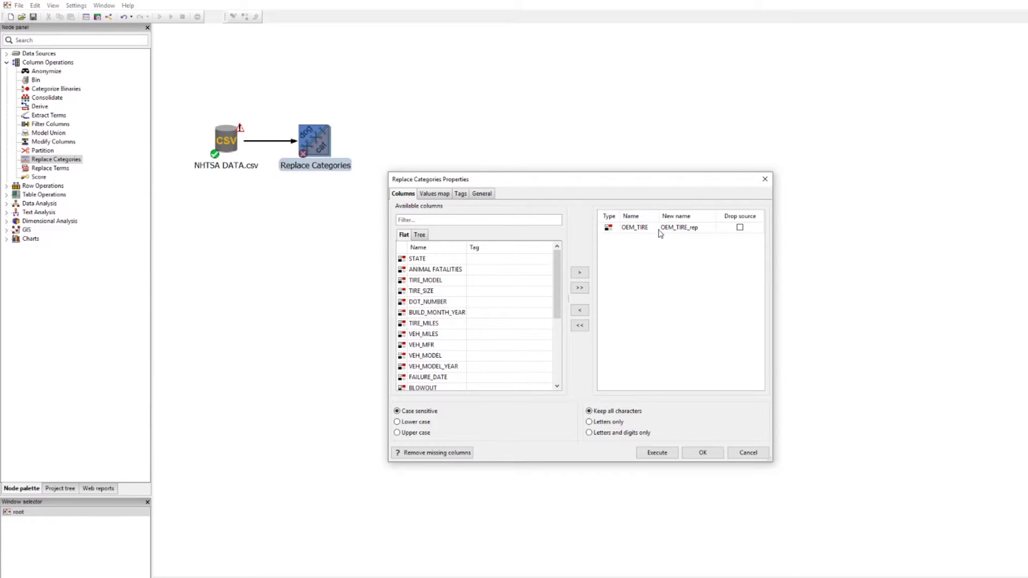
pyautogui.click(740, 228)
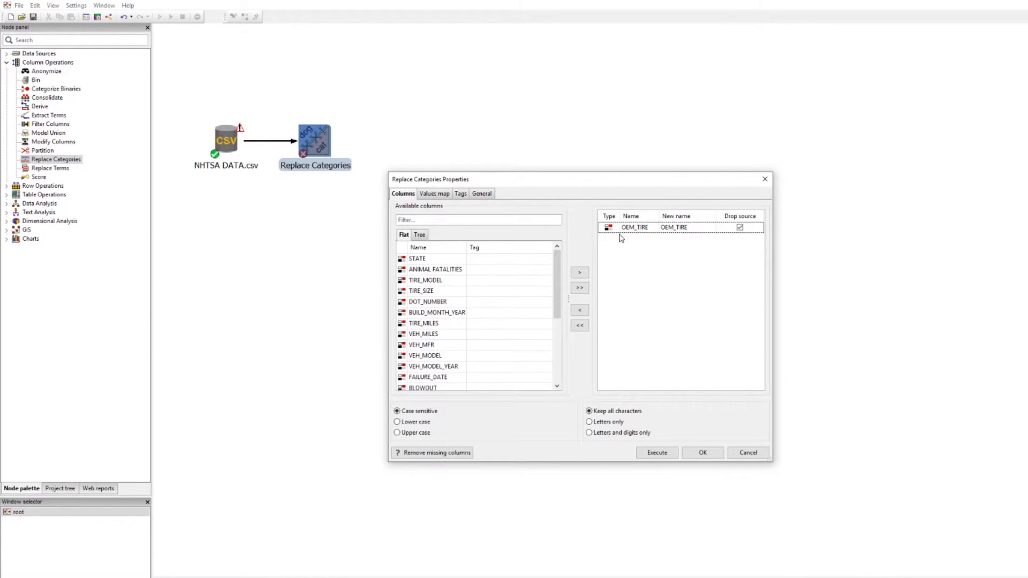
# Show the values map for OEM_TIRE and sort its input values by support in descending order
pyautogui.click(436, 194)
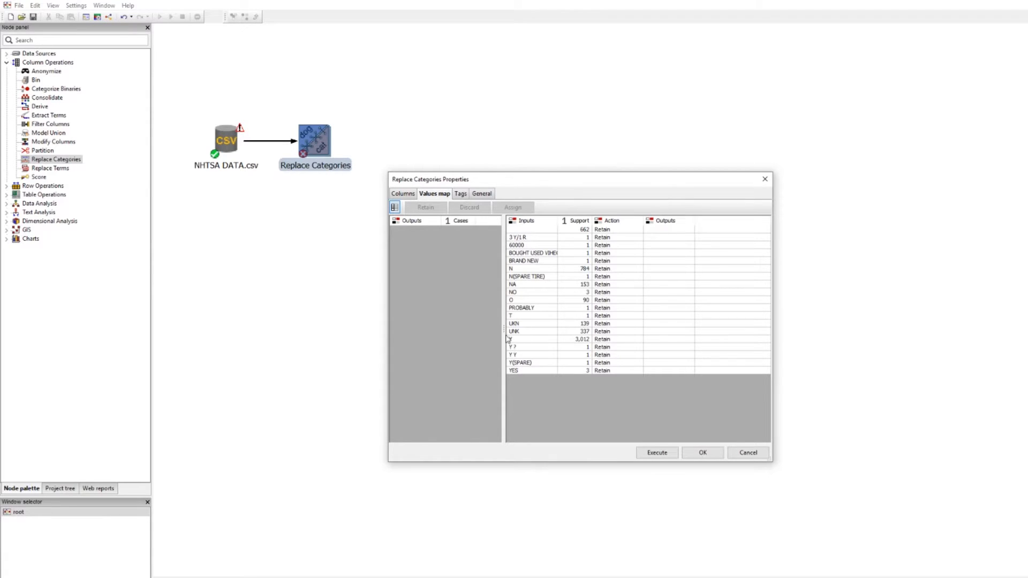
pyautogui.rightClick(571, 221)
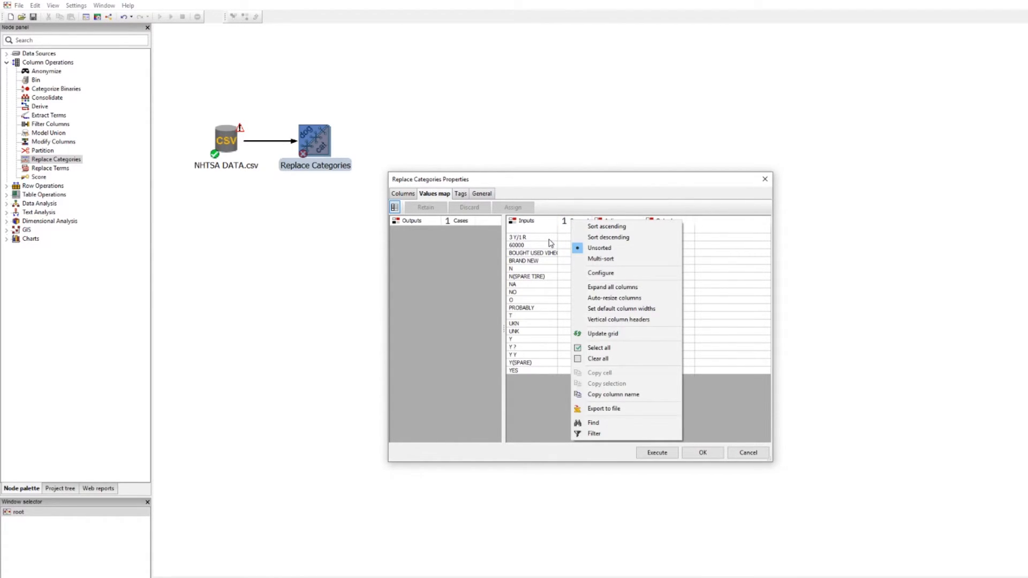
pyautogui.click(587, 237)
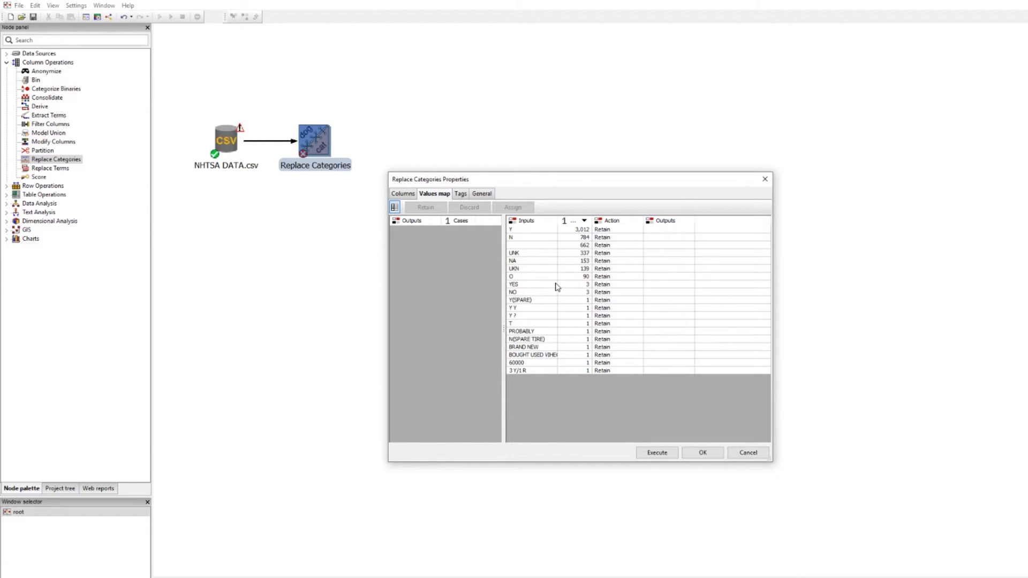
# Assign output Y to the input values YES, Y(SPARE) and Y Y, and output N to the input value NO
pyautogui.doubleClick(661, 285)
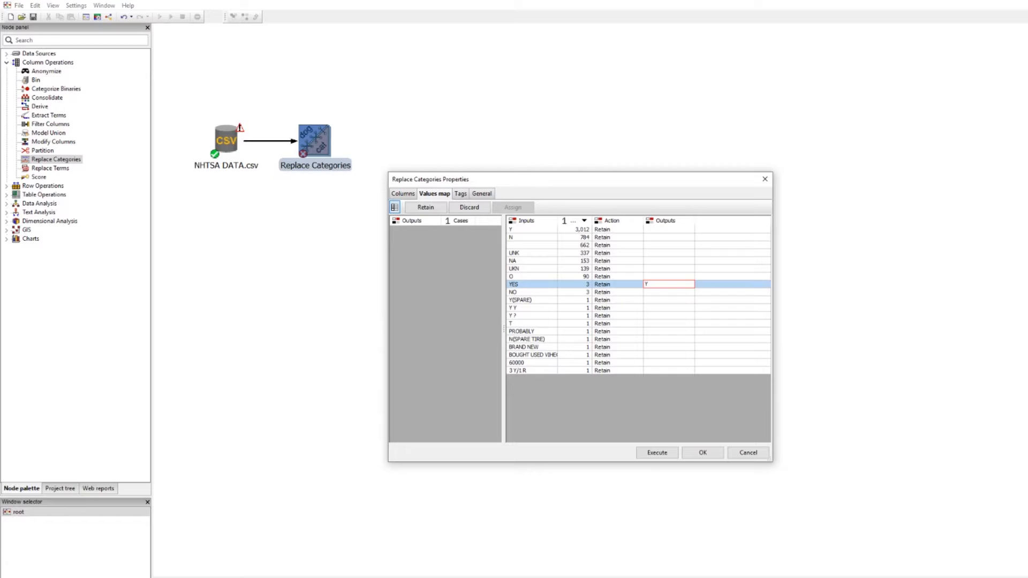
pyautogui.click(664, 293)
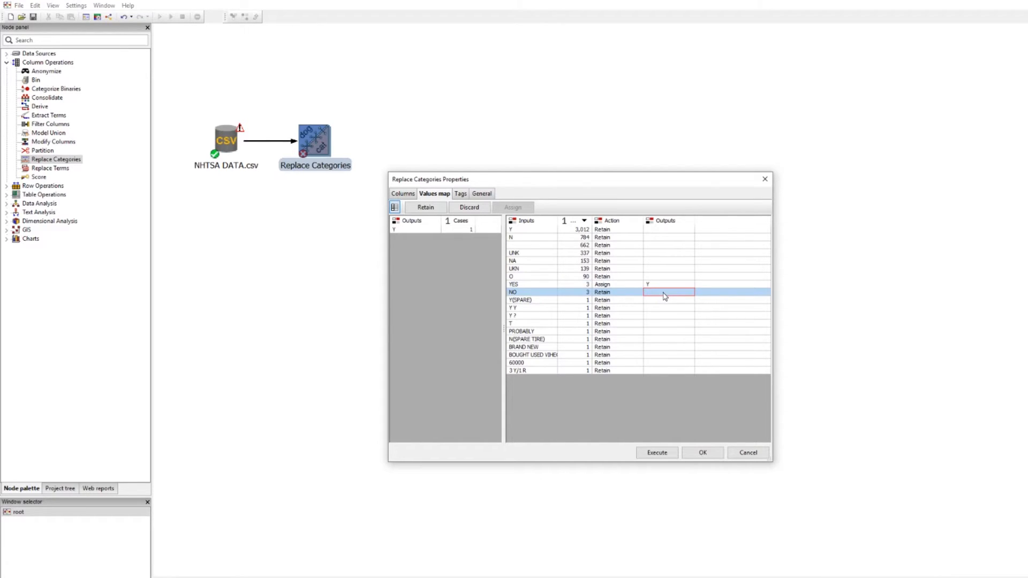
pyautogui.write('N')
pyautogui.click(663, 304)
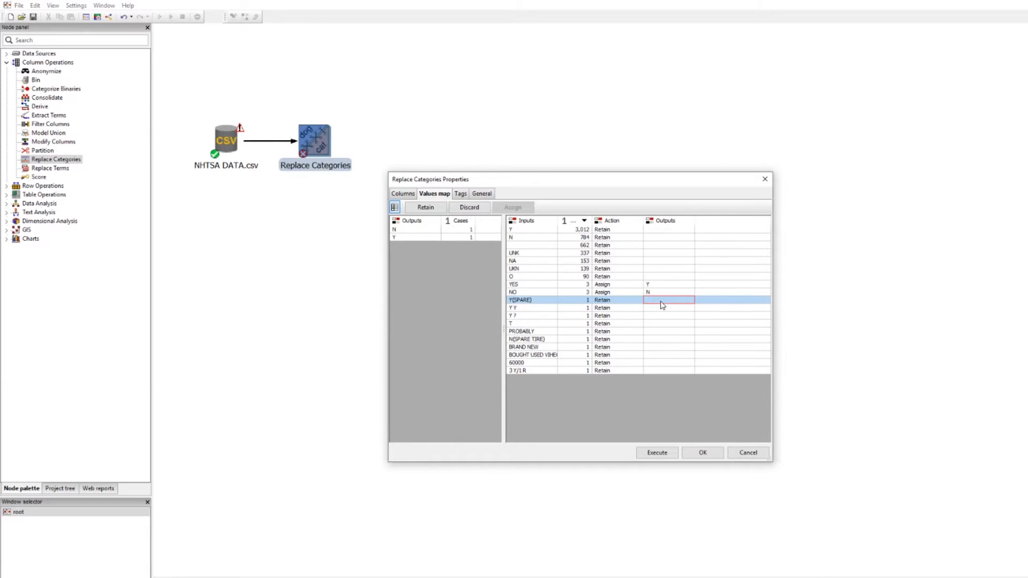
pyautogui.write('Y')
pyautogui.click(662, 311)
pyautogui.write('Y')
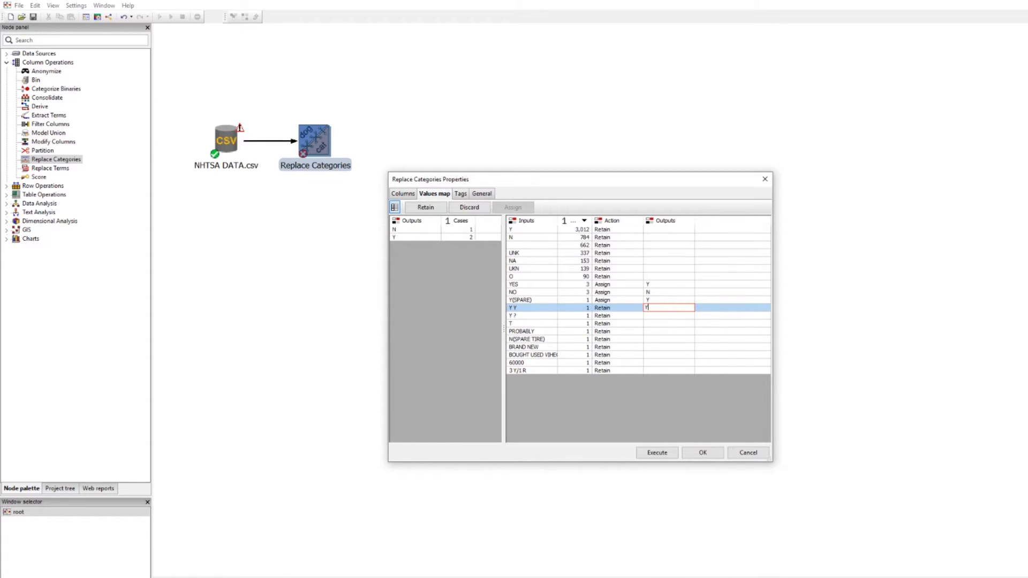
# Set the action for the input value "Y ?" to Discard instead of mapping it to Y
pyautogui.click(657, 316)
pyautogui.write('Y')
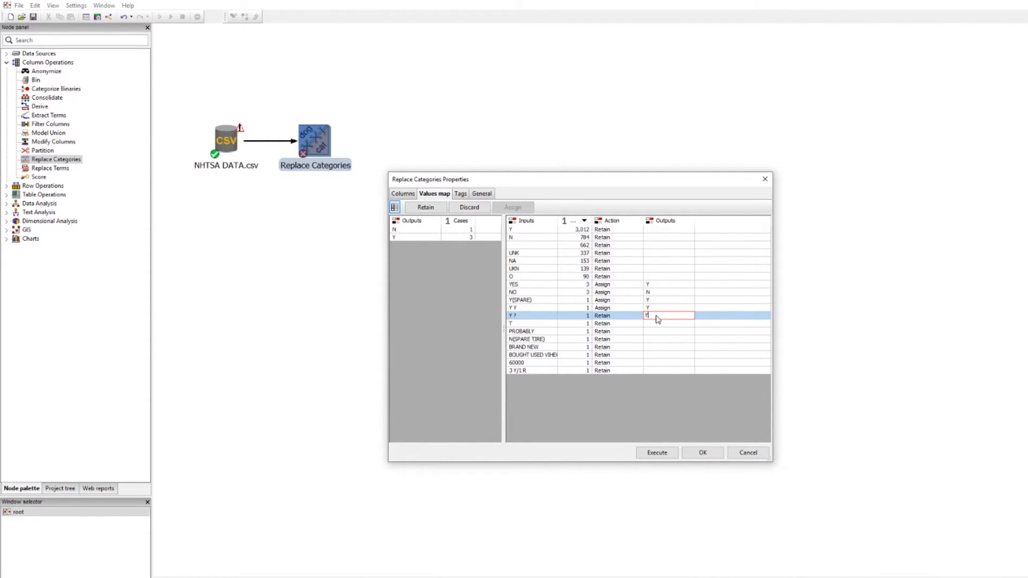
pyautogui.press('Return')
pyautogui.doubleClick(653, 317)
pyautogui.press('Return')
pyautogui.click(636, 319)
pyautogui.click(638, 317)
pyautogui.click(614, 332)
pyautogui.click(602, 300)
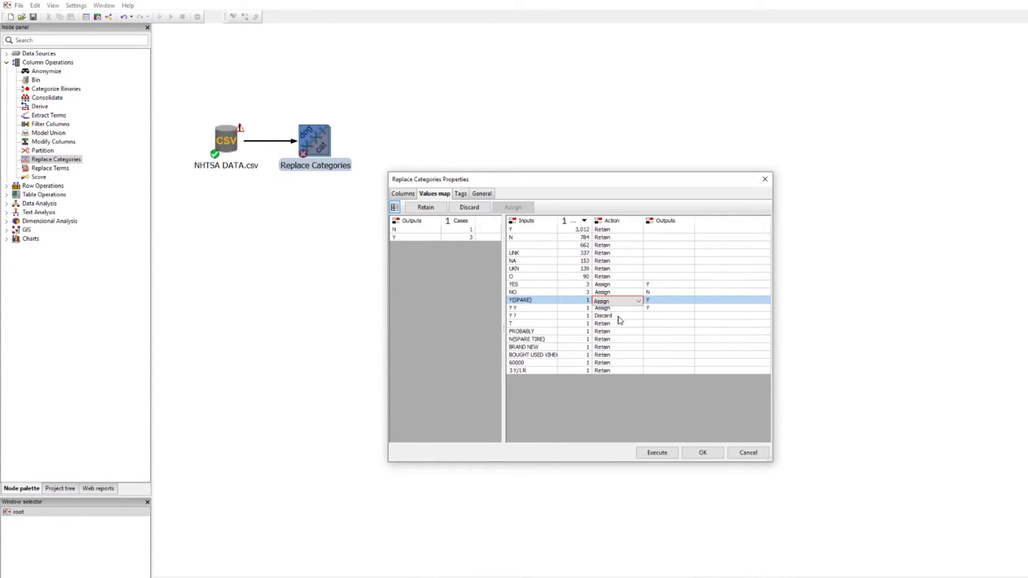
pyautogui.click(609, 316)
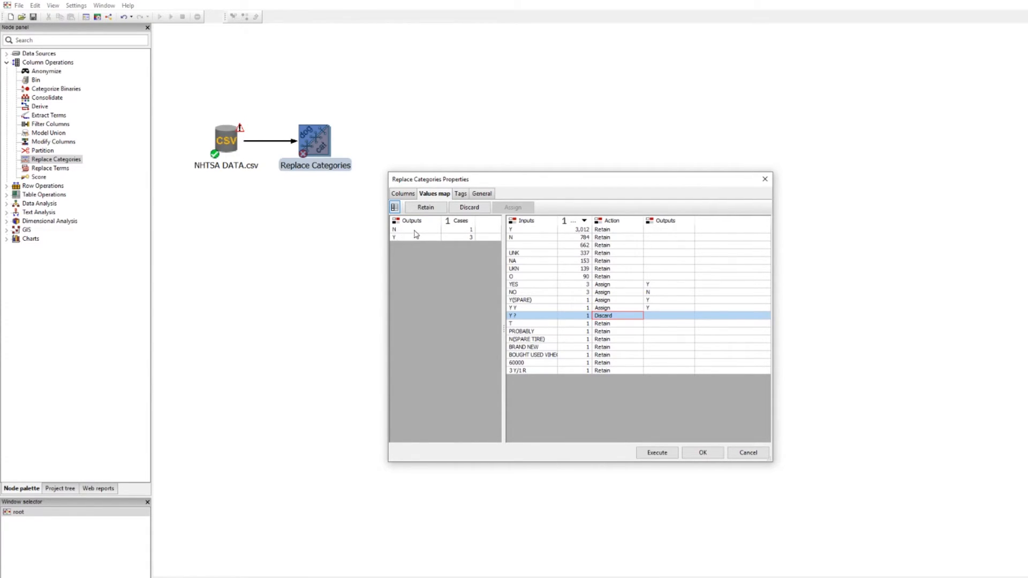
# Set the action for the unknown-type input values UNK and UKN to Discard
pyautogui.click(629, 293)
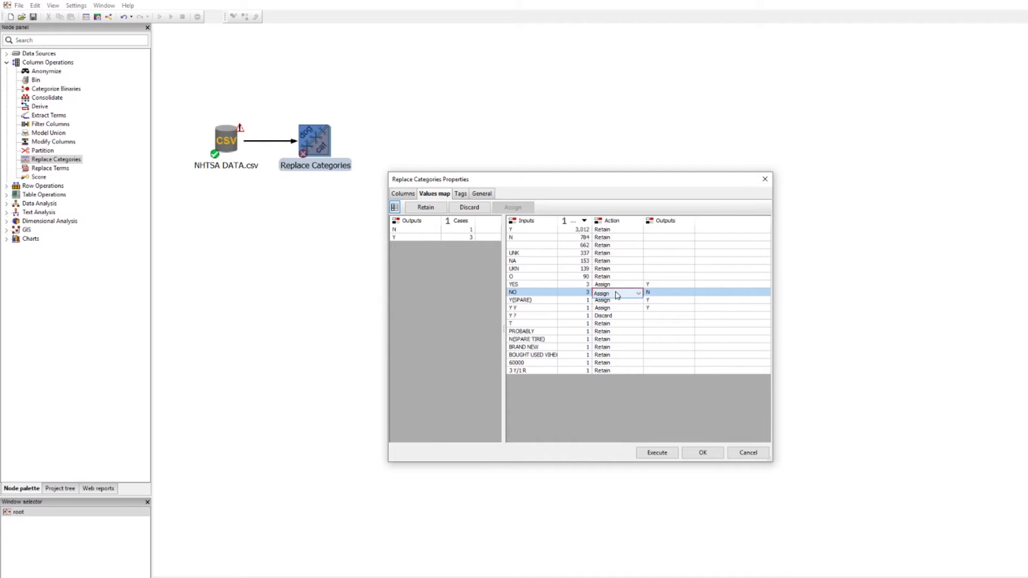
pyautogui.click(410, 238)
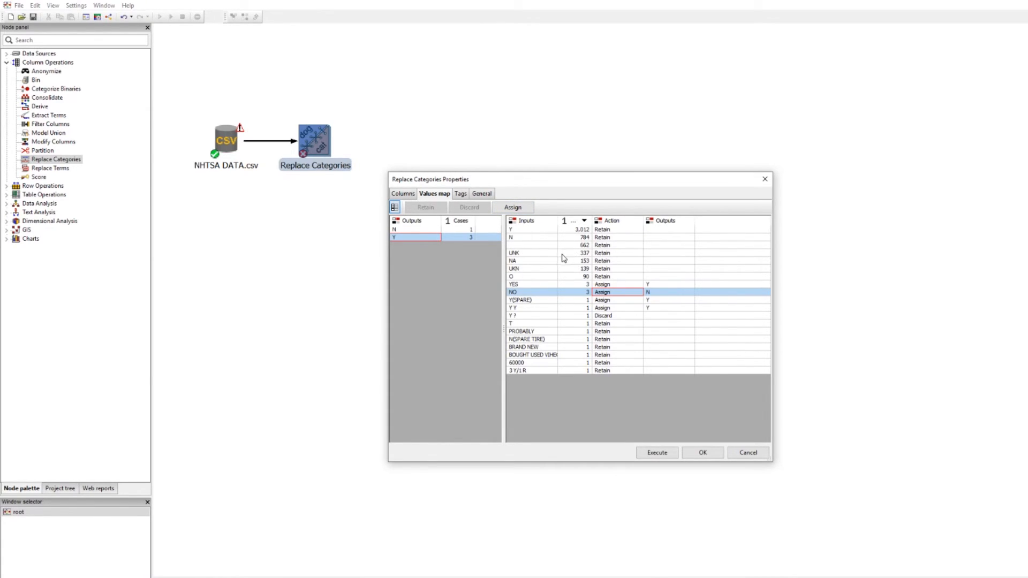
pyautogui.click(612, 255)
pyautogui.click(612, 255)
pyautogui.click(603, 268)
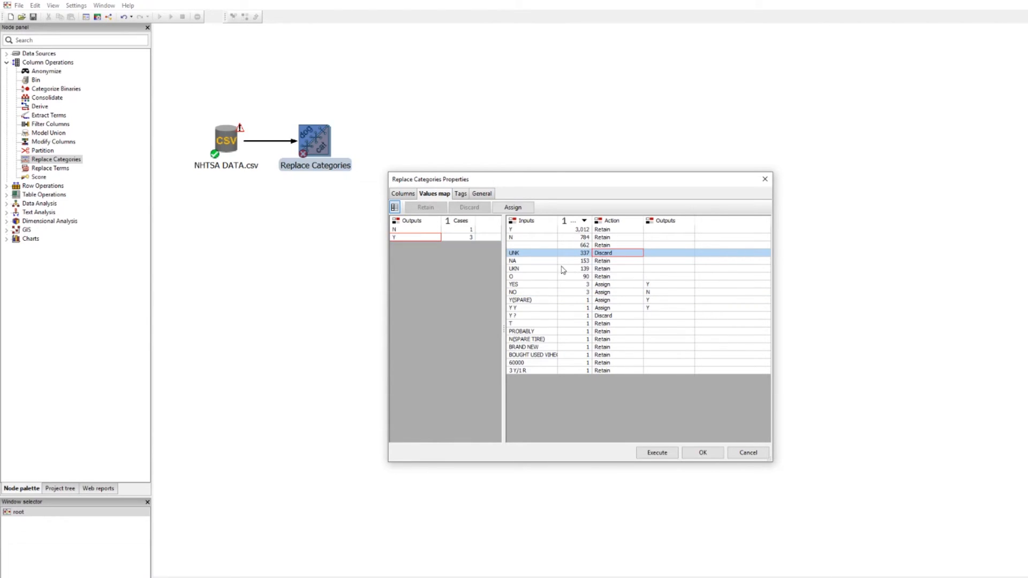
pyautogui.click(604, 270)
pyautogui.click(605, 271)
pyautogui.click(606, 271)
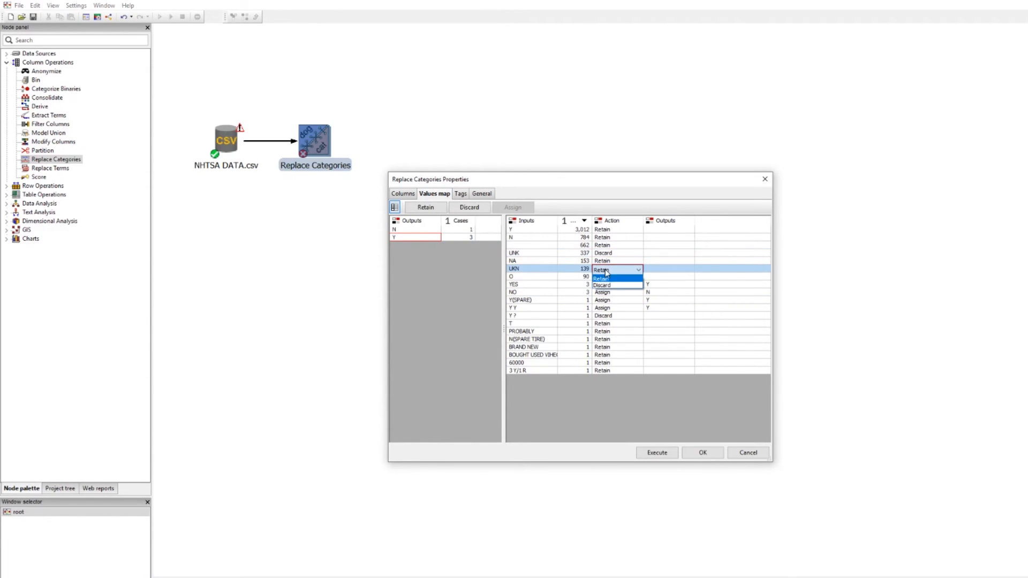
pyautogui.click(606, 285)
pyautogui.click(605, 284)
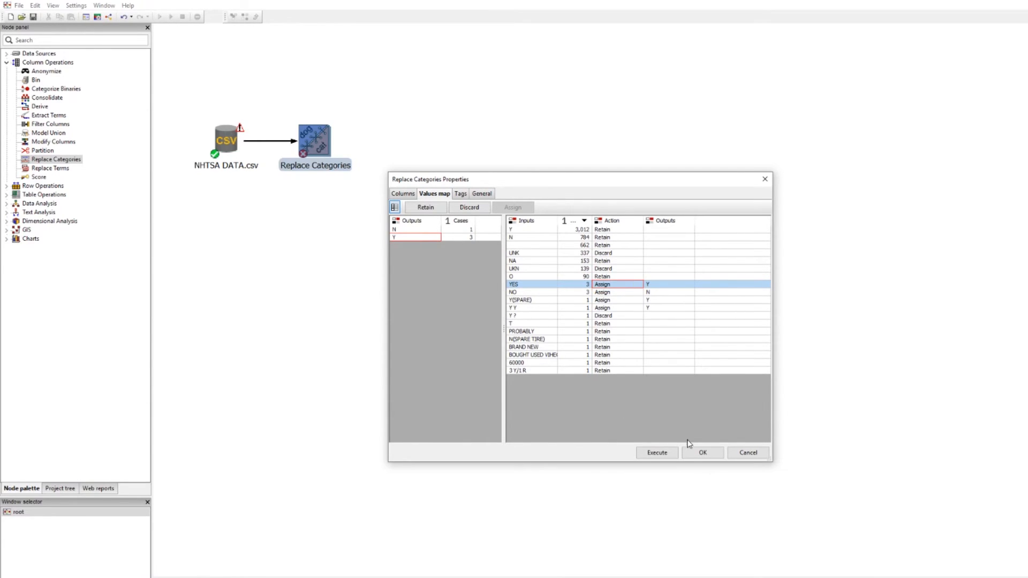
# Execute the Replace Categories node and show the distinct values of OEM_TIRE in its output data
pyautogui.click(655, 452)
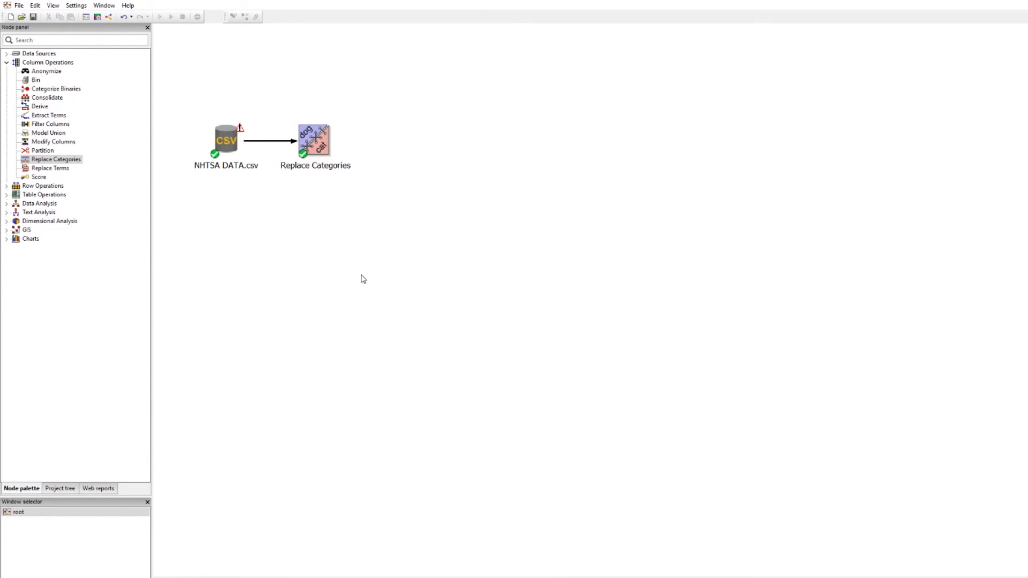
pyautogui.doubleClick(320, 148)
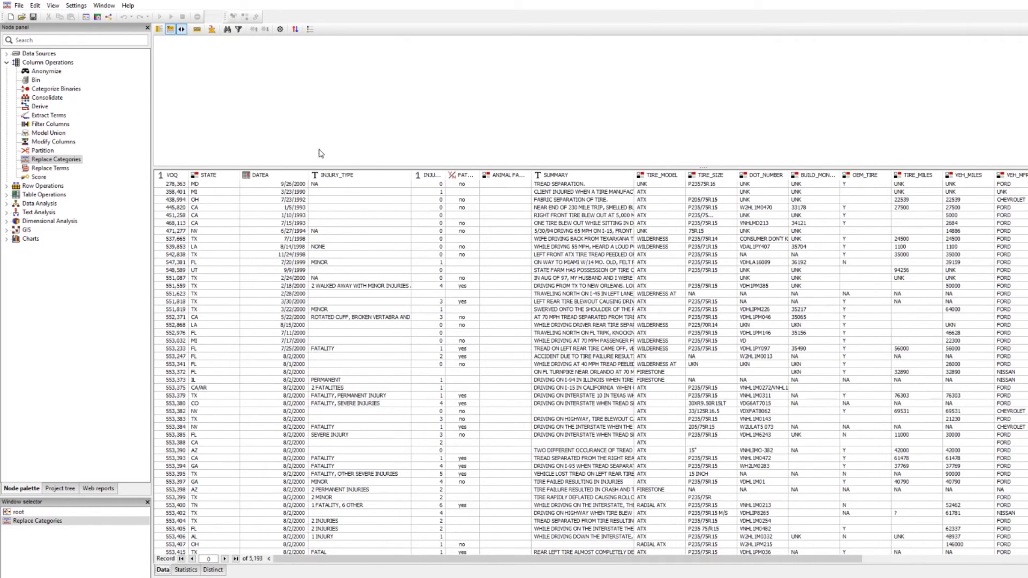
pyautogui.click(217, 569)
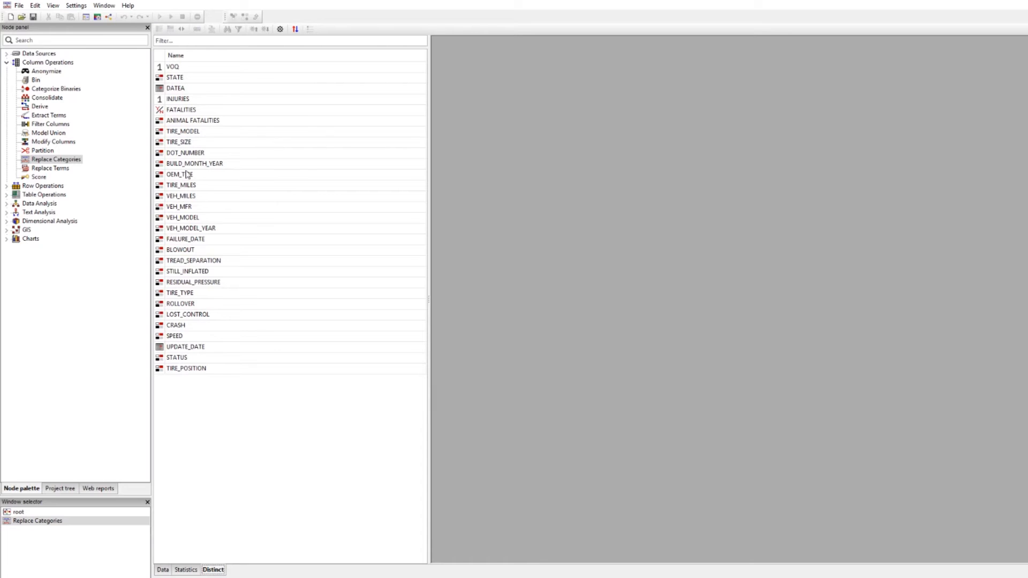
pyautogui.click(183, 176)
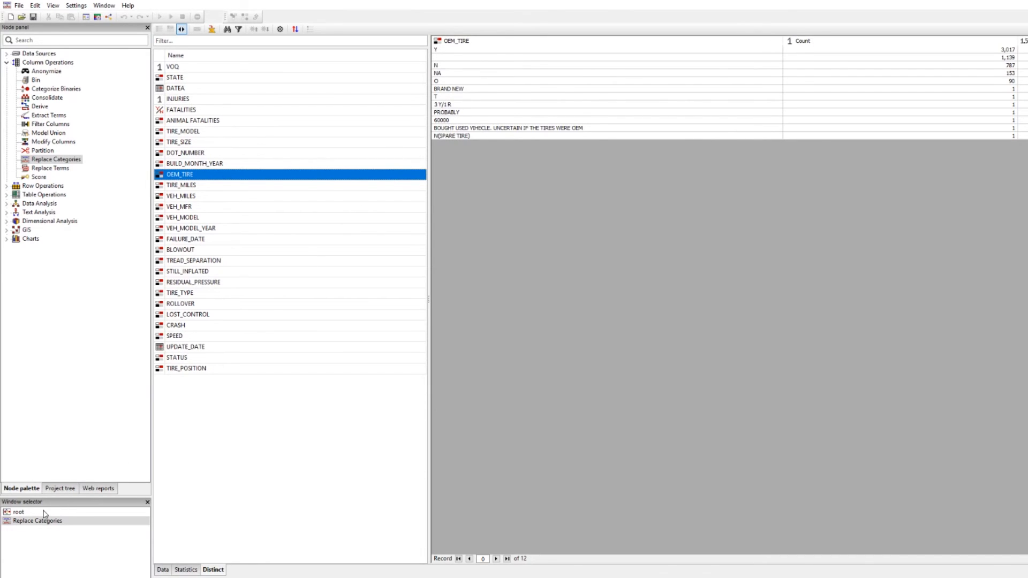
# Compare the distinct OEM_TIRE values in the original NHTSA DATA.csv with the blank and N entries in the Replace Categories output
pyautogui.click(19, 512)
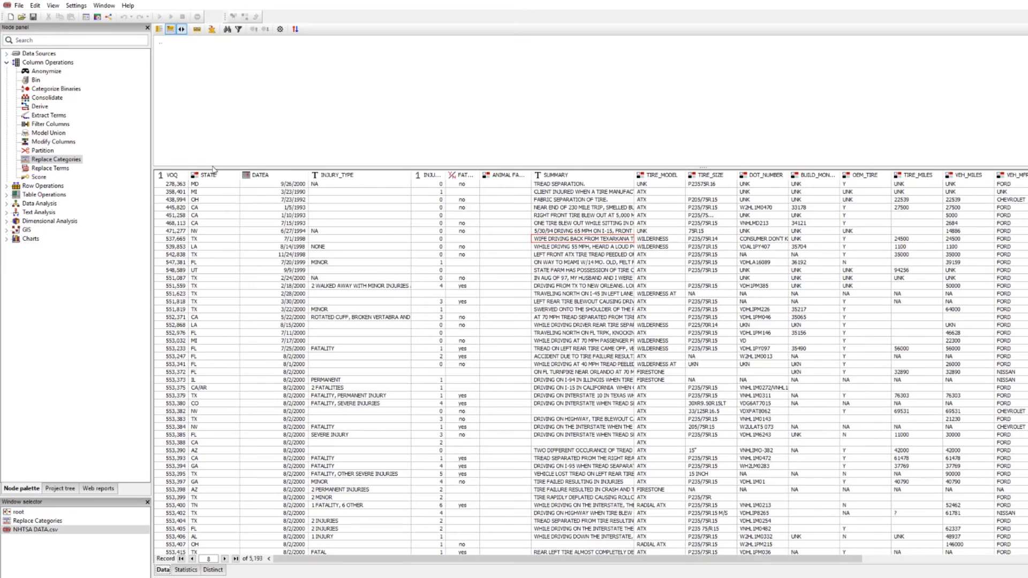
pyautogui.click(216, 570)
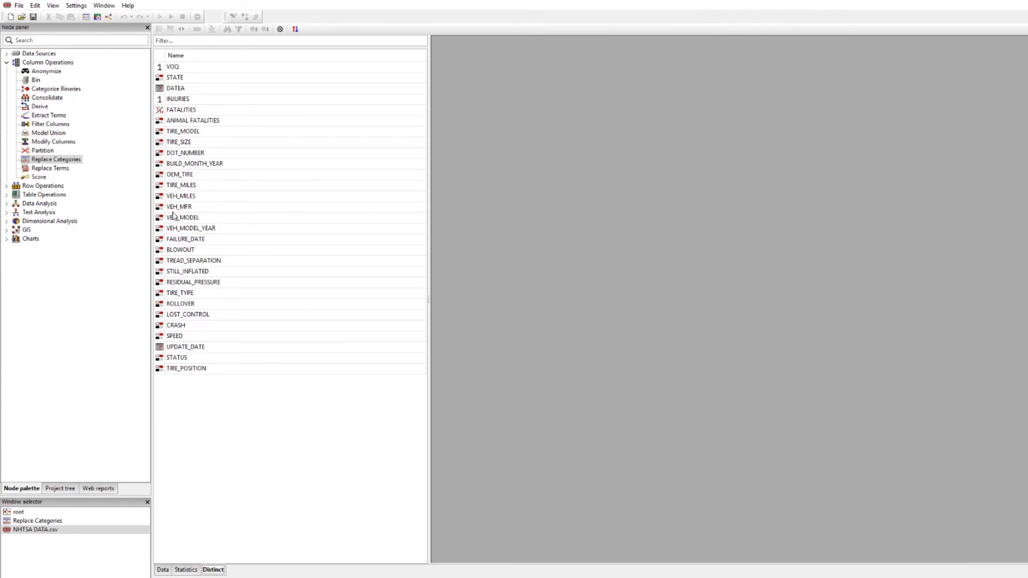
pyautogui.click(183, 177)
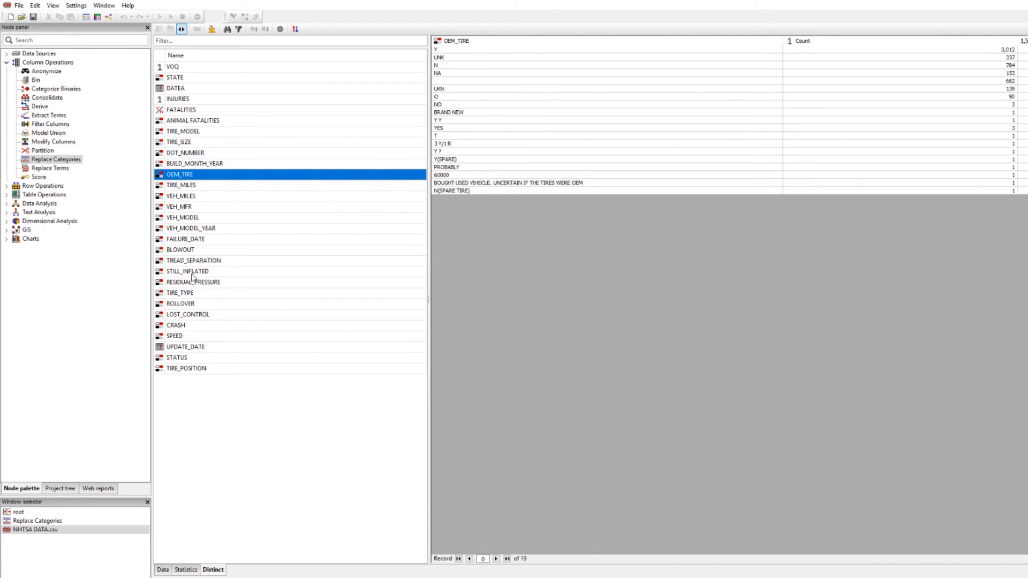
pyautogui.click(30, 522)
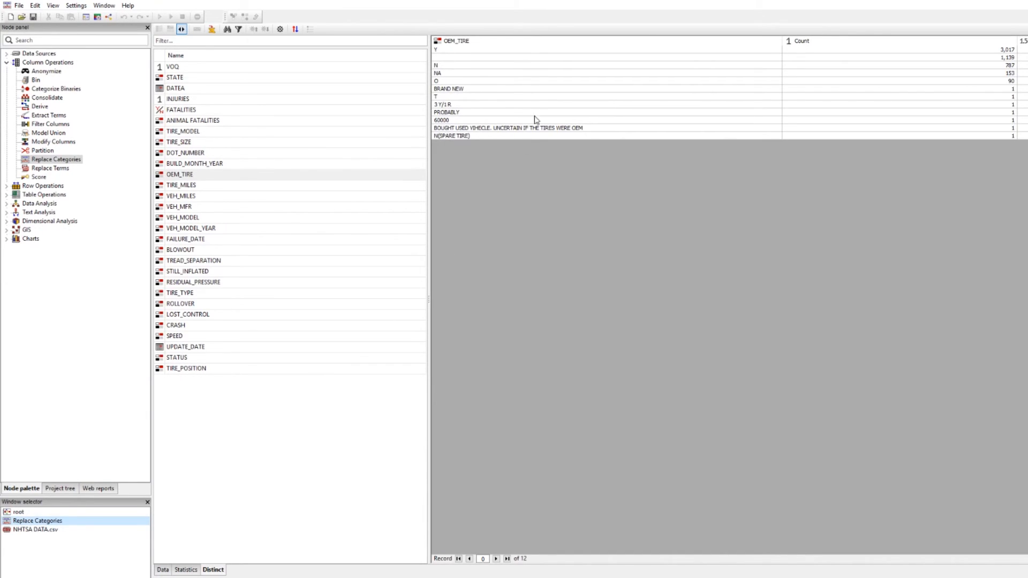
pyautogui.click(449, 59)
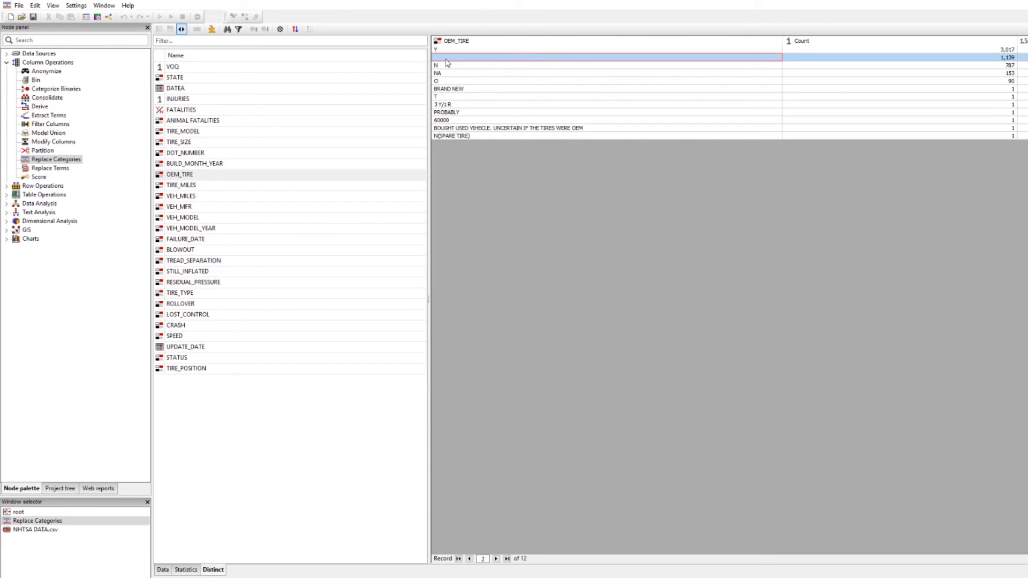
pyautogui.click(440, 66)
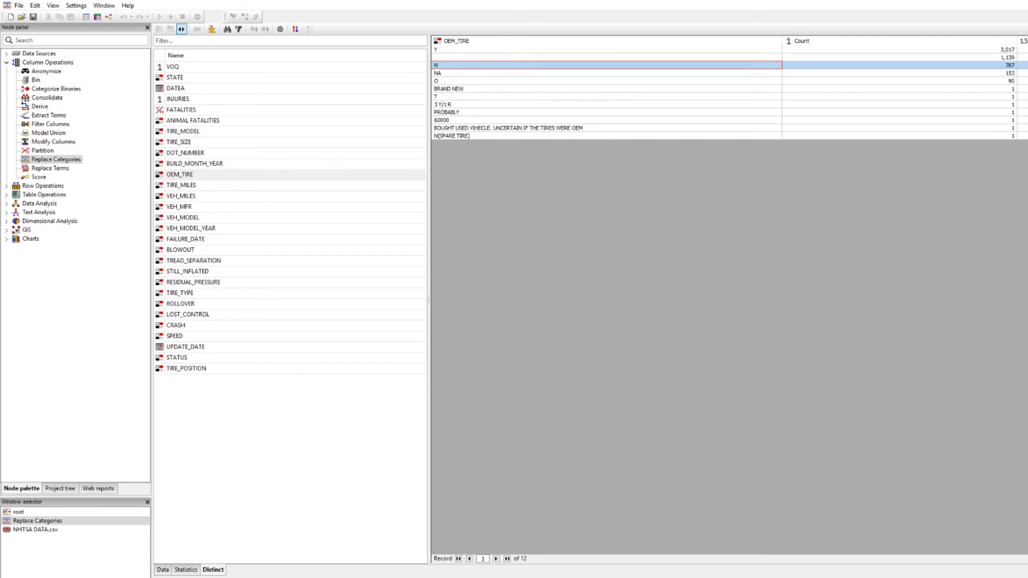
# Close the Replace Categories and NHTSA DATA.csv data views to return to the root workflow
pyautogui.hotkey('ctrl', 'F4')
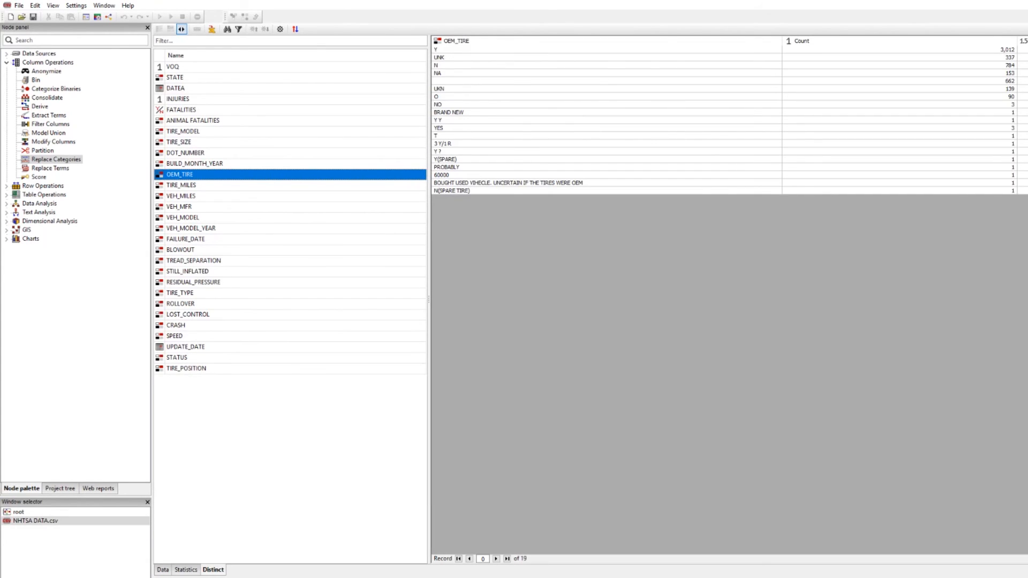
pyautogui.hotkey('ctrl', 'F4')
pyautogui.click(600, 151)
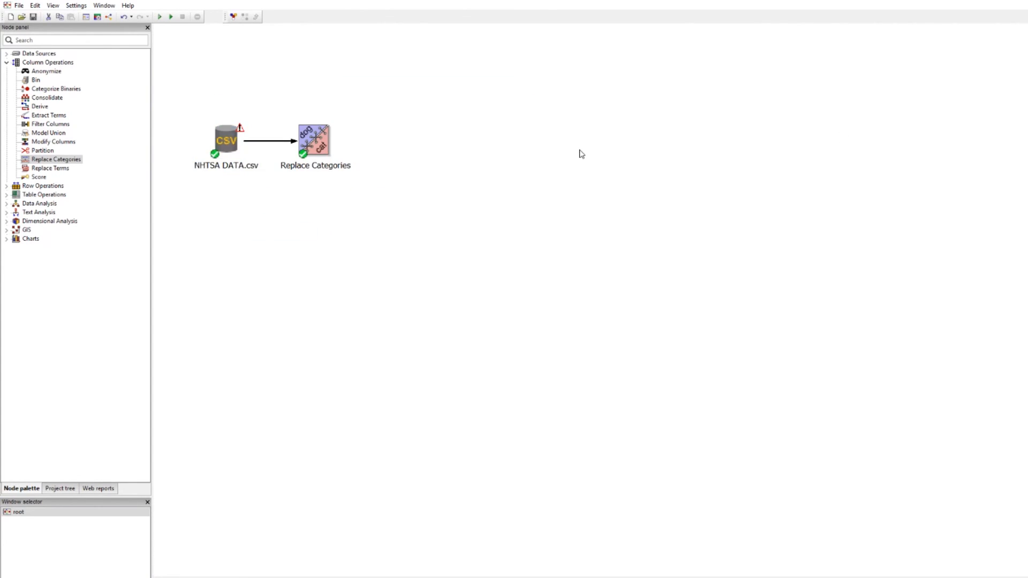